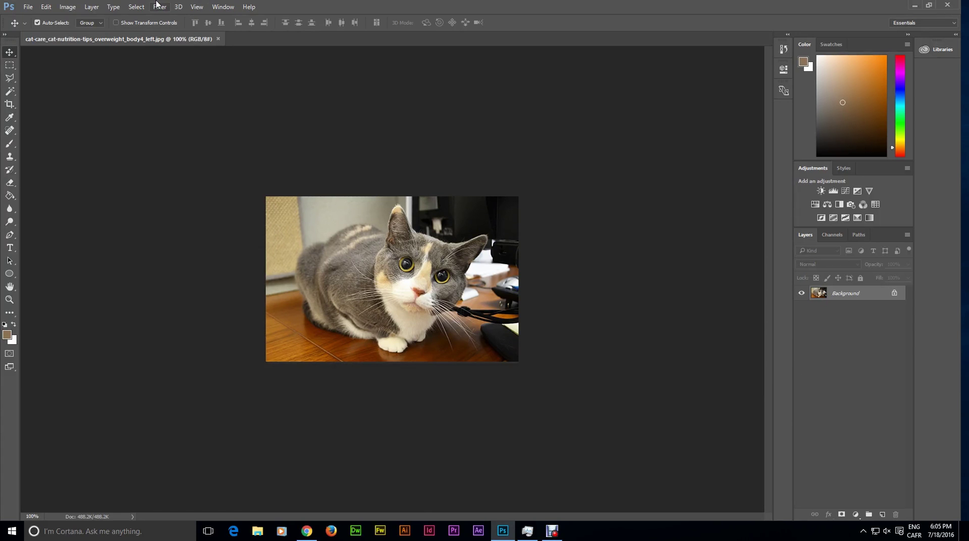
- In Liquify, pucker the grey cat's left eye and bloat its muzzle into a huge blob
left_click(157, 6)
left_click(158, 86)
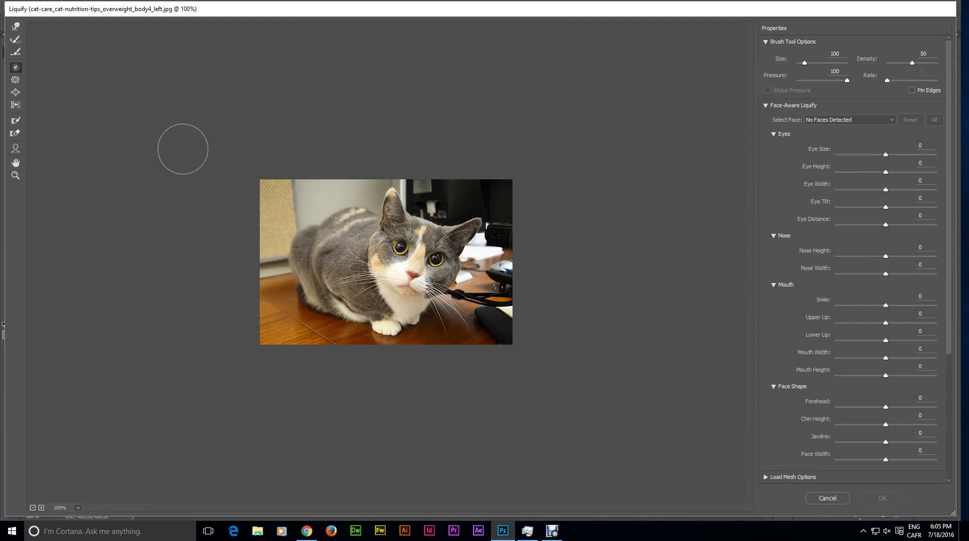
left_click(15, 80)
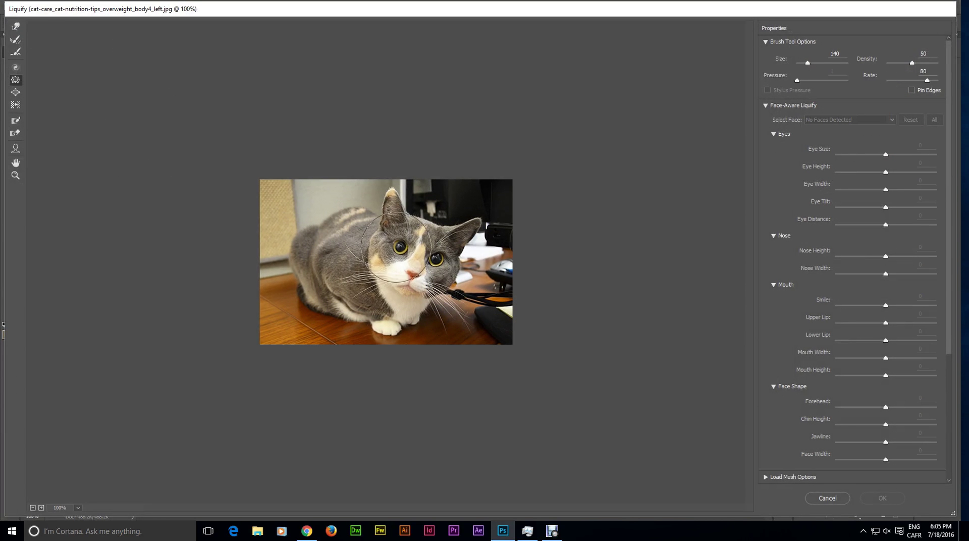
mouse_move(397, 247)
left_mouse_down()
mouse_move(433, 258)
mouse_move(419, 244)
mouse_move(441, 266)
left_mouse_up()
left_click(15, 92)
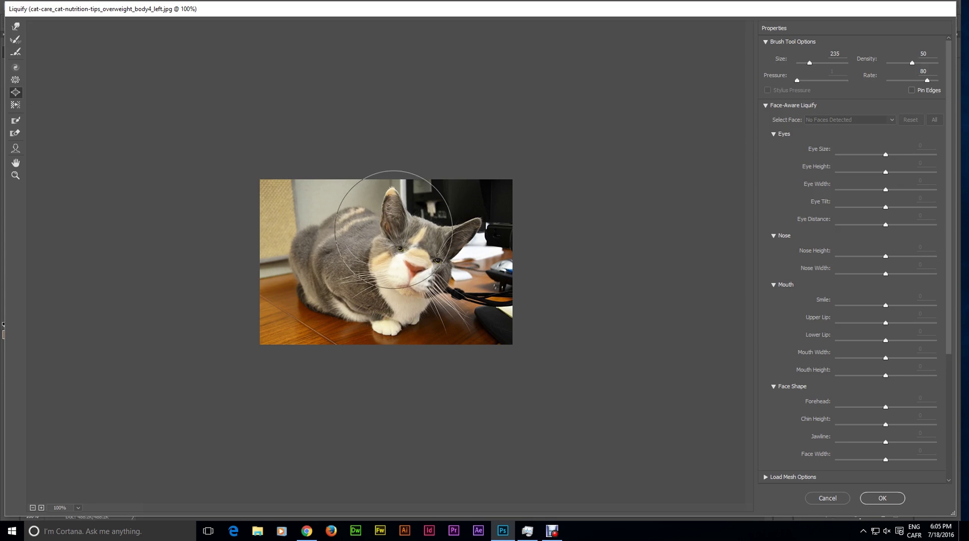
mouse_move(390, 202)
left_mouse_down()
mouse_move(487, 223)
mouse_move(414, 282)
mouse_move(368, 255)
left_mouse_up()
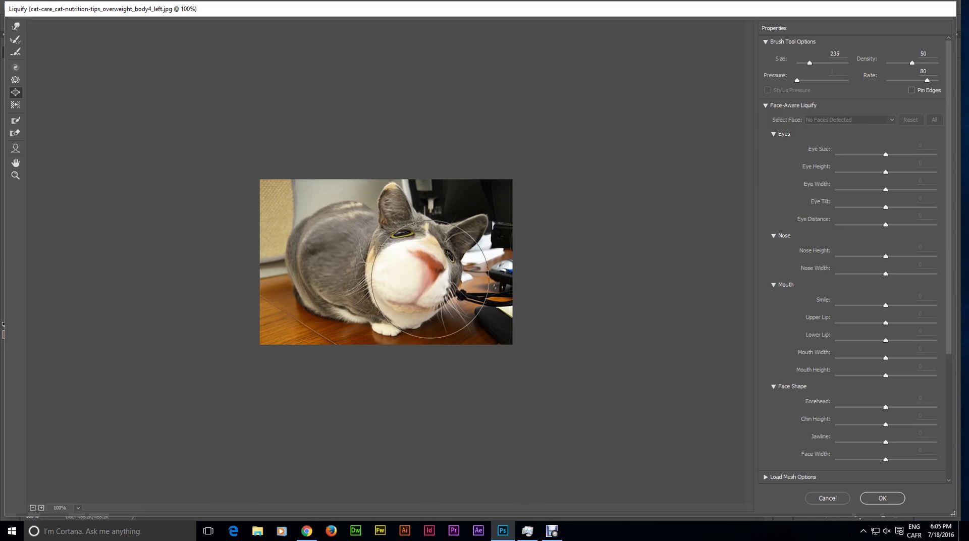
left_click_drag(367, 255, 424, 262)
- Pucker both eyes smaller and apply the Liquify distortions
left_click(15, 79)
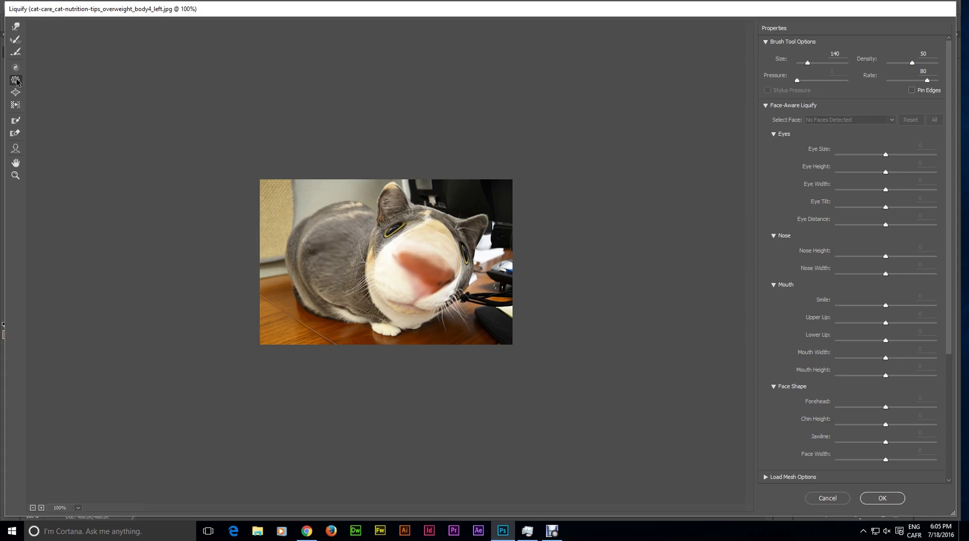
left_click(402, 235)
mouse_move(401, 236)
left_mouse_down()
mouse_move(468, 247)
mouse_move(421, 266)
mouse_move(424, 252)
left_mouse_up()
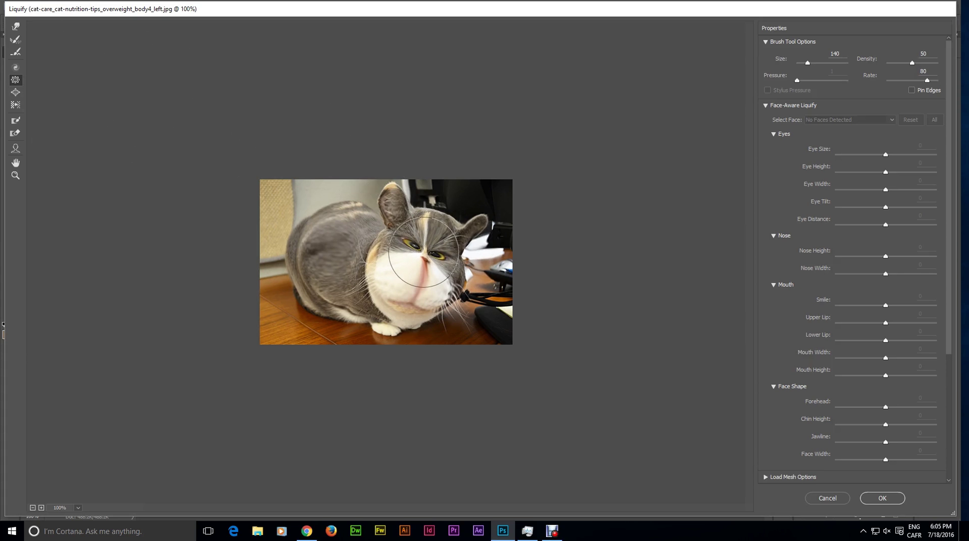
left_click(881, 498)
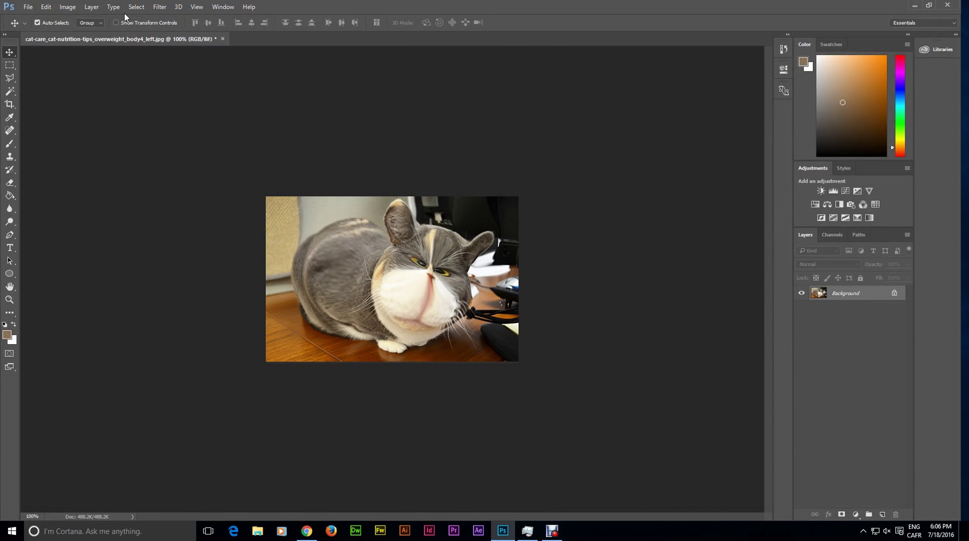
- Open Replace Color and sample colours on the cat, ending on its yellow eye
left_click(46, 7)
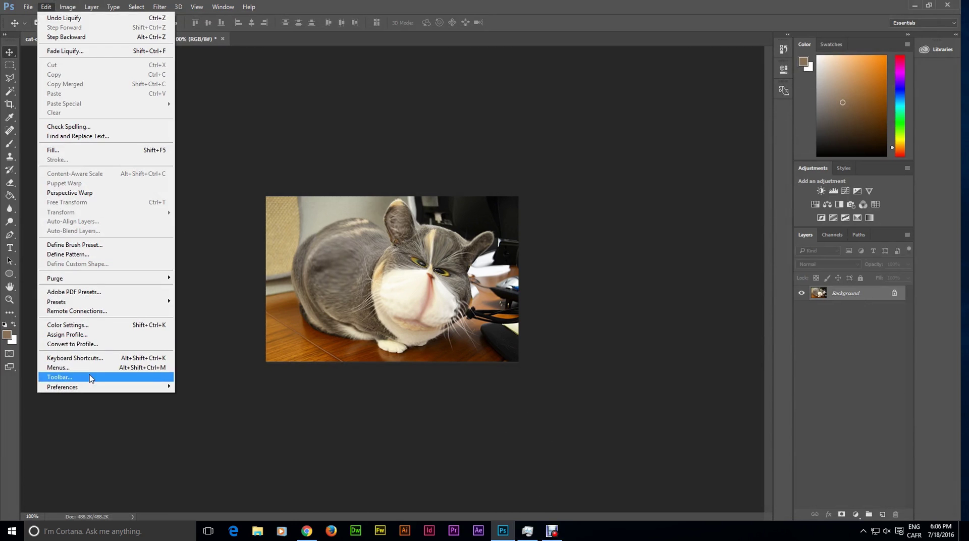
mouse_move(82, 32)
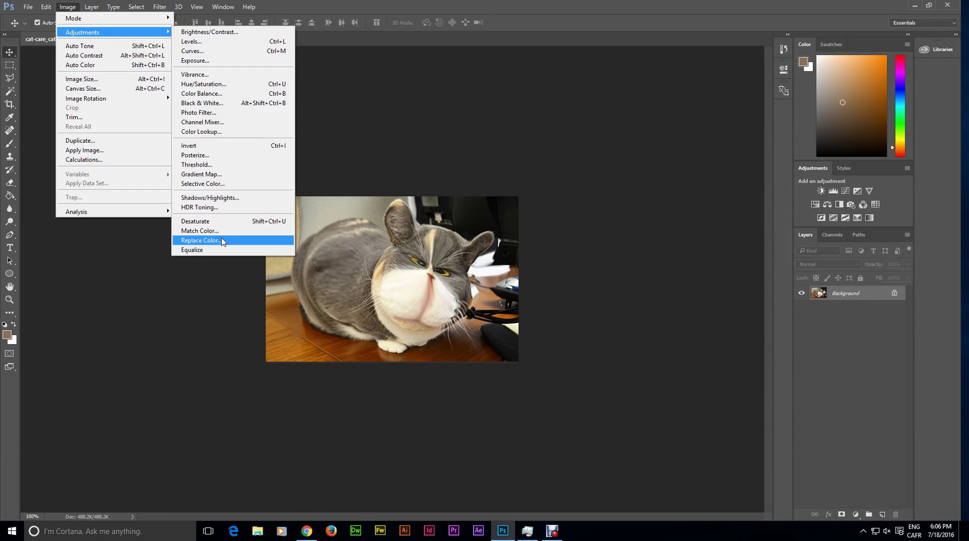
left_click(201, 240)
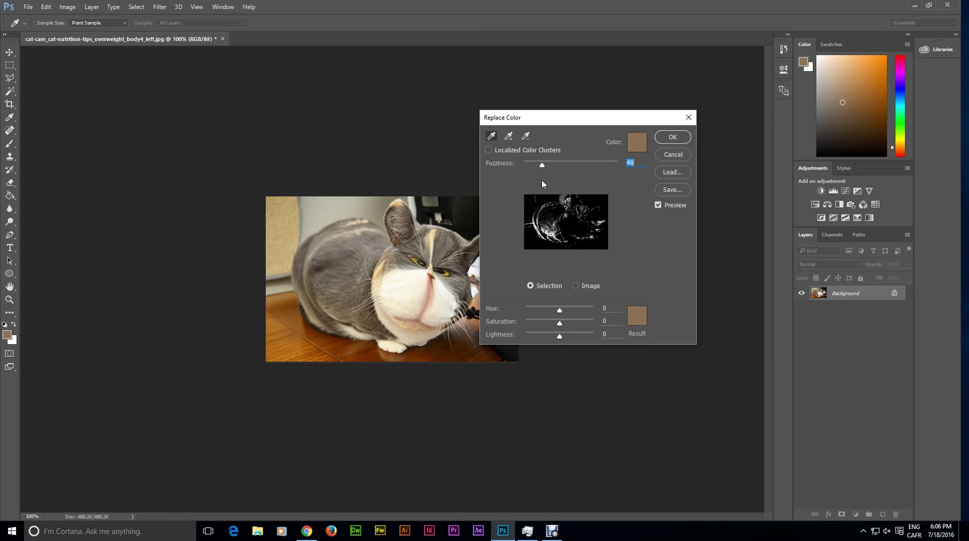
left_click(509, 136)
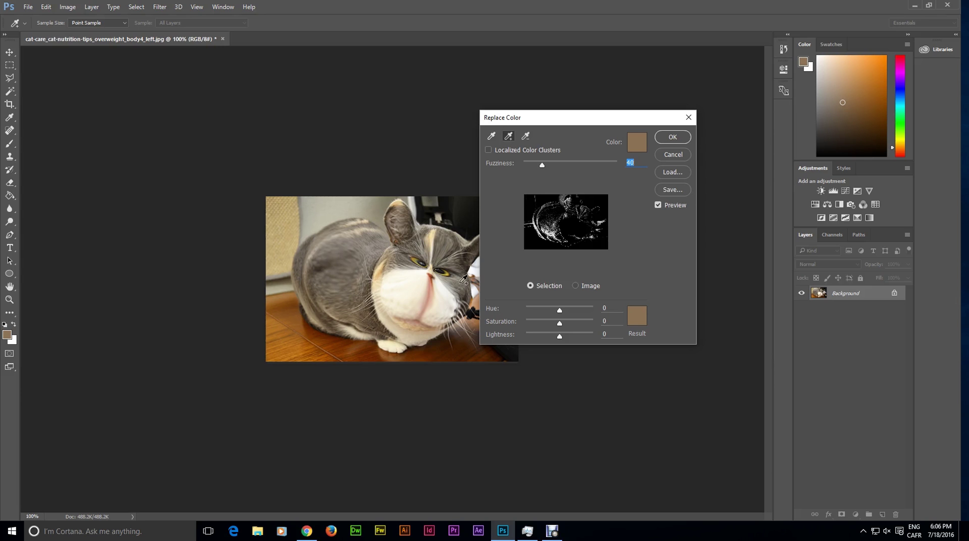
left_click(404, 286)
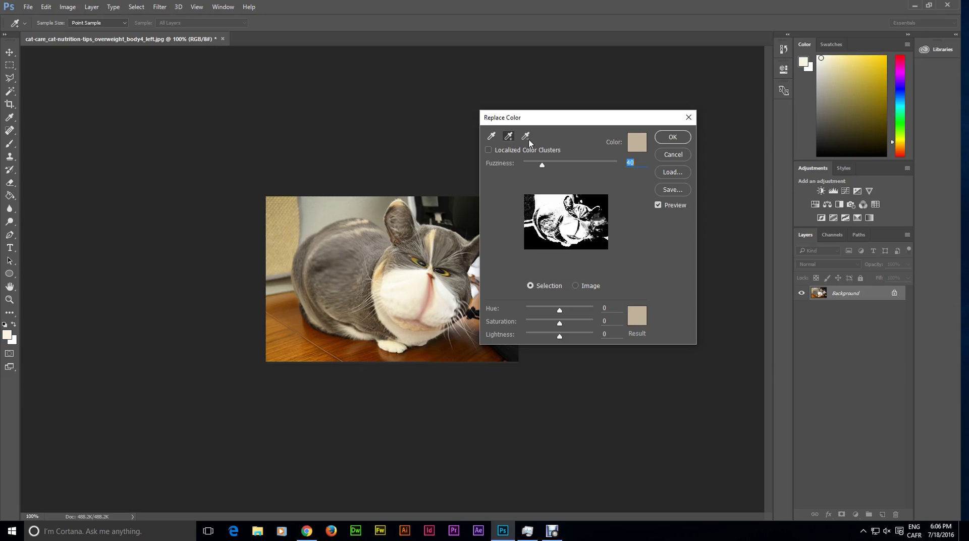
left_click(458, 292)
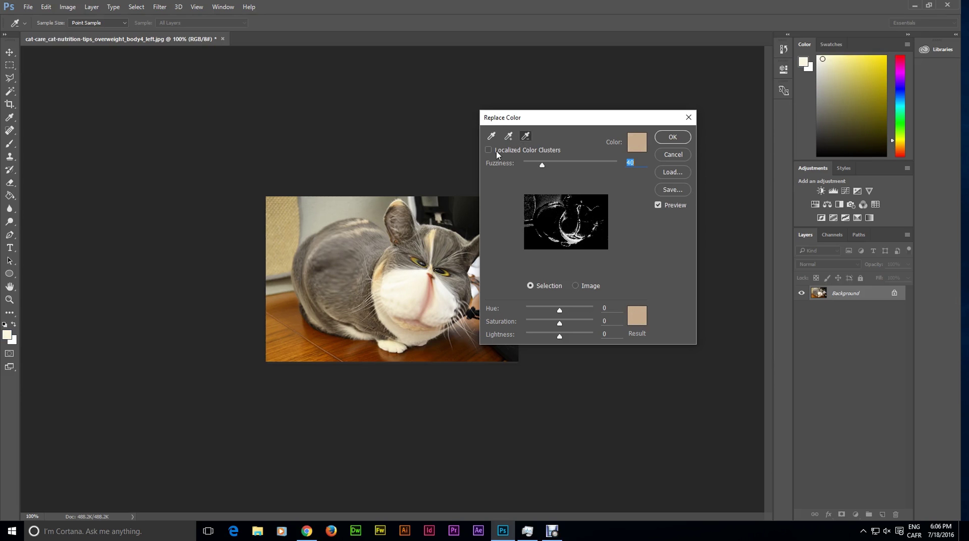
left_click(448, 267)
left_click(452, 268)
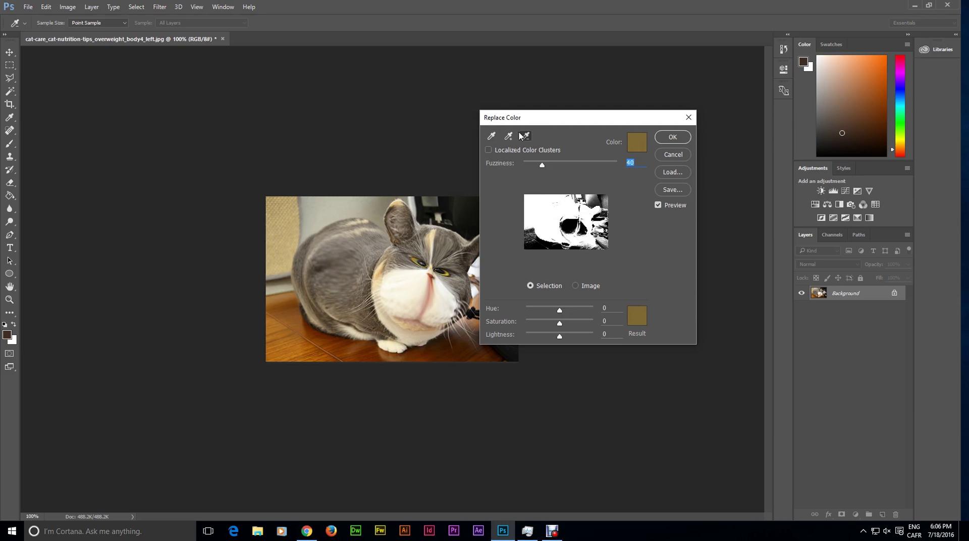
left_click(429, 259)
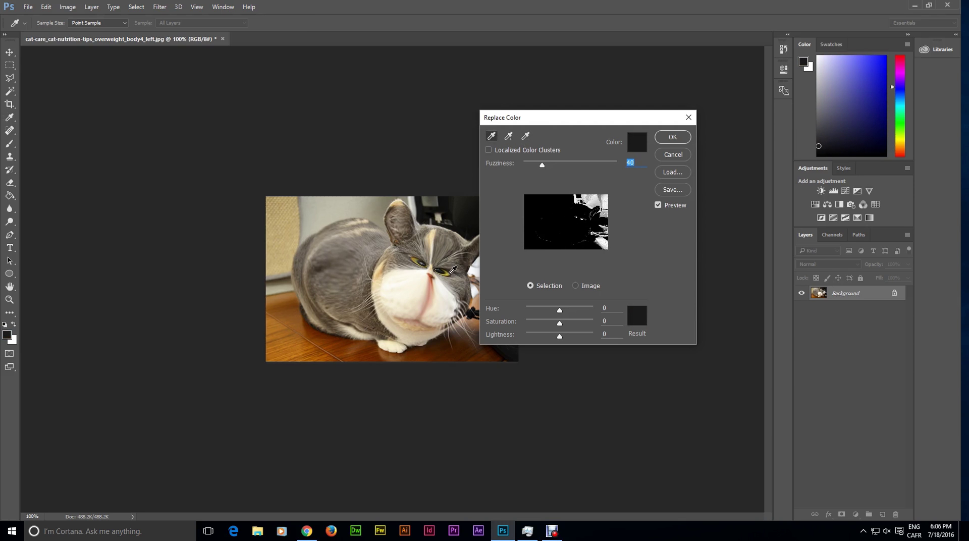
left_click(449, 272)
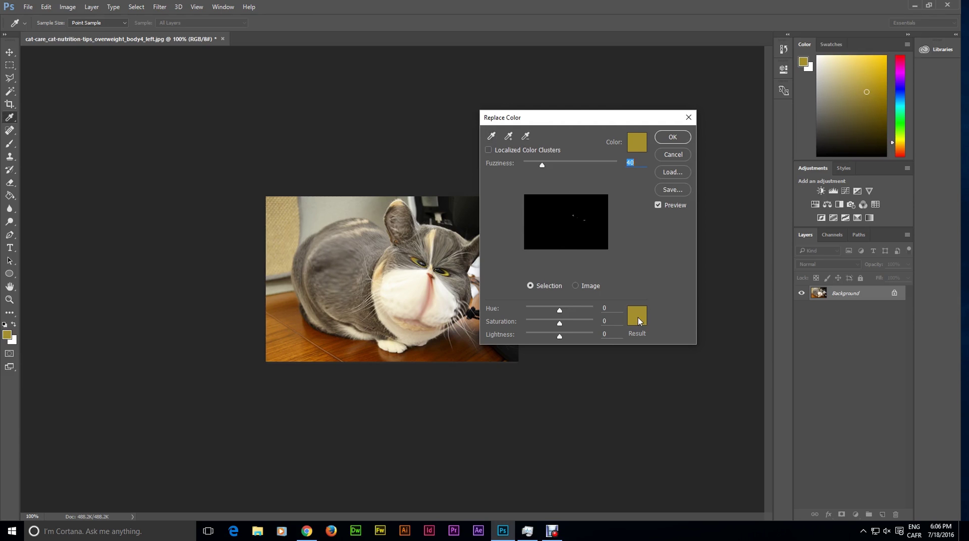
left_click(638, 318)
- Set the replacement colour to hex 218c13 and apply it, turning the eyes green
type("218c13")
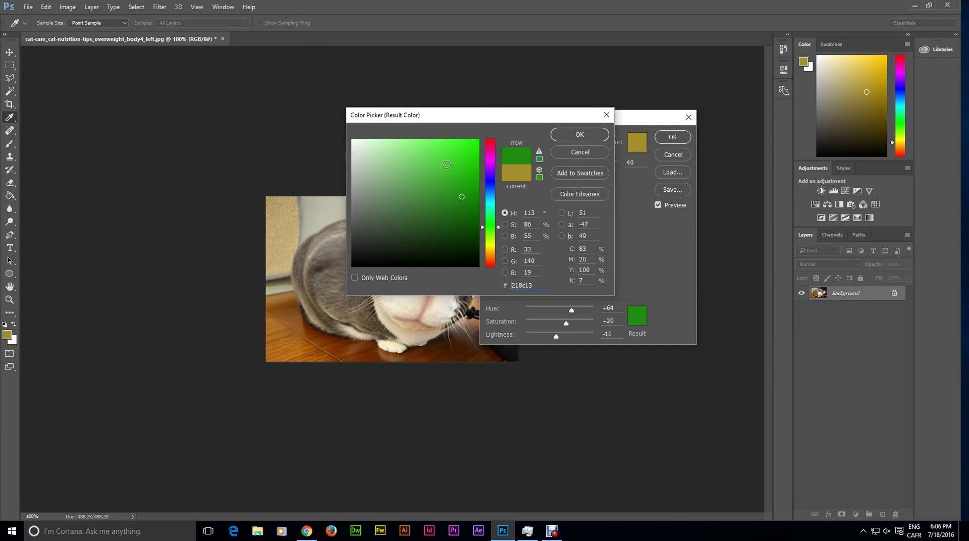
left_click(579, 134)
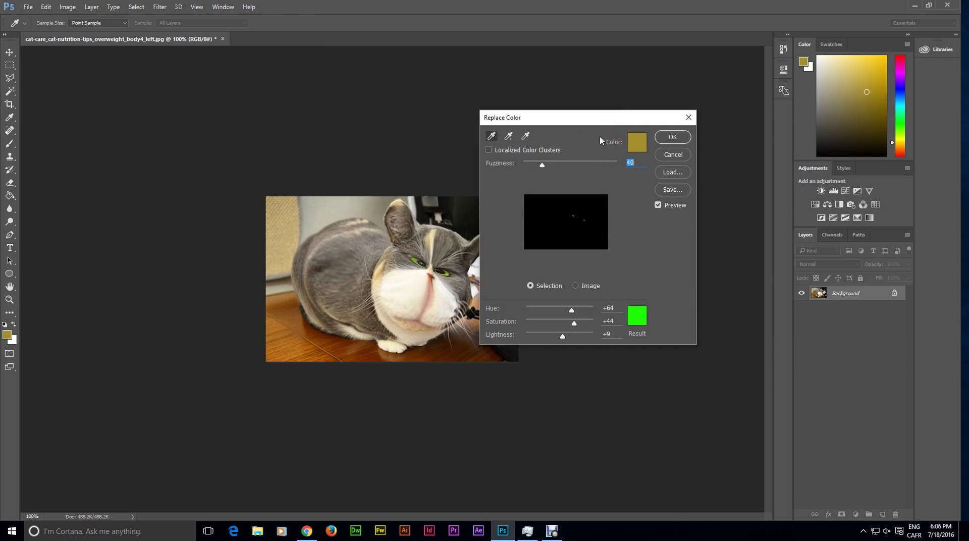
left_click(672, 144)
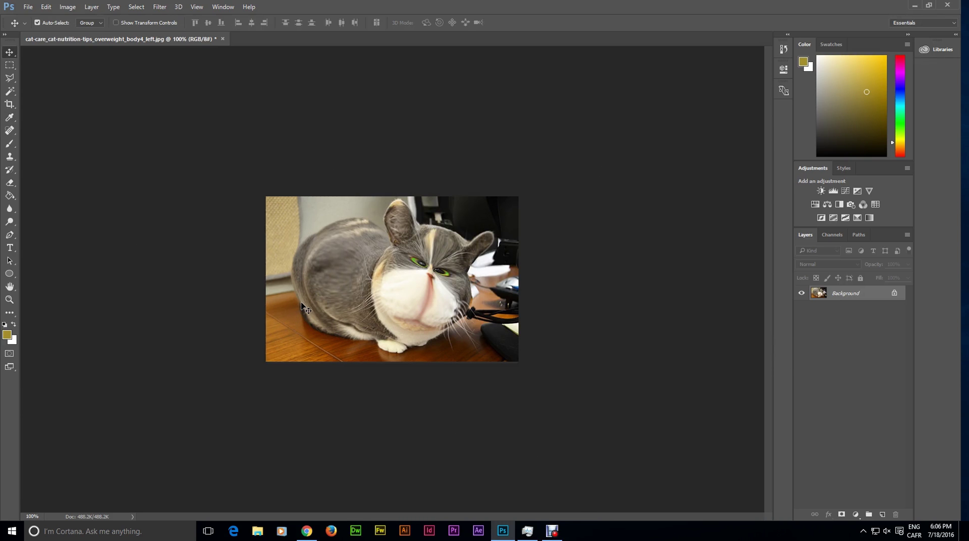
- Bring up the transparent-background black cat photo and start Liquify on it
left_click(552, 530)
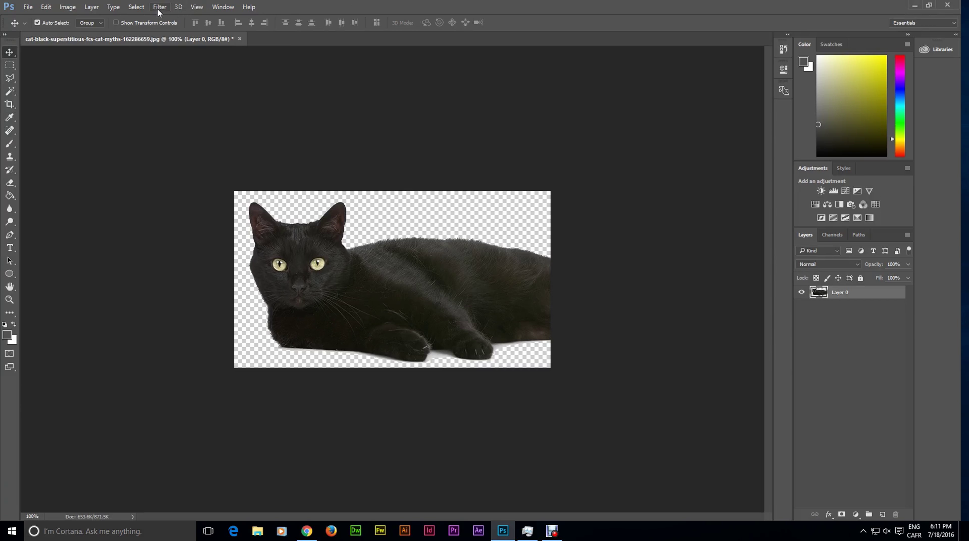
left_click(159, 7)
left_click(251, 84)
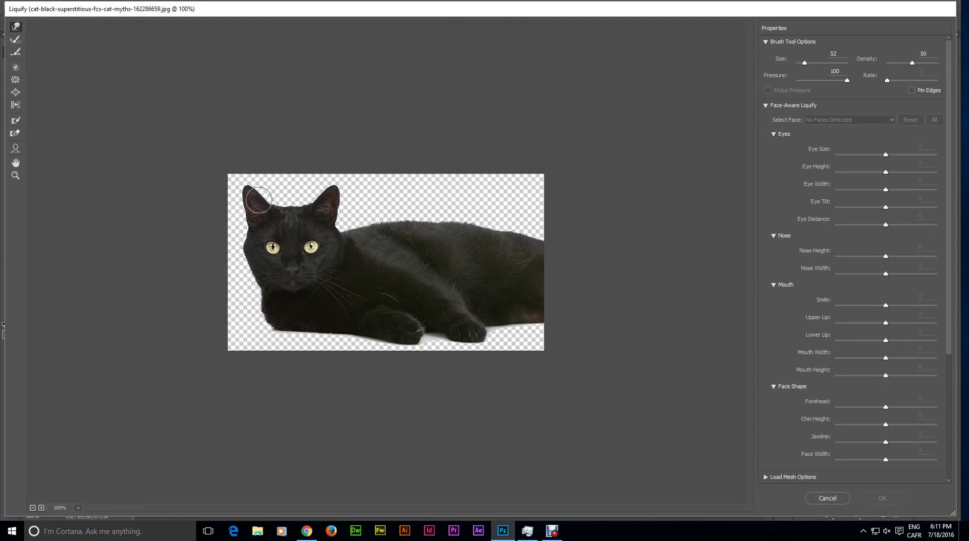
- Forward-warp both ear tips upward and outward into tall, pointed ears
left_click_drag(259, 200, 252, 191)
mouse_move(329, 198)
left_mouse_down()
mouse_move(336, 181)
mouse_move(367, 187)
left_mouse_up()
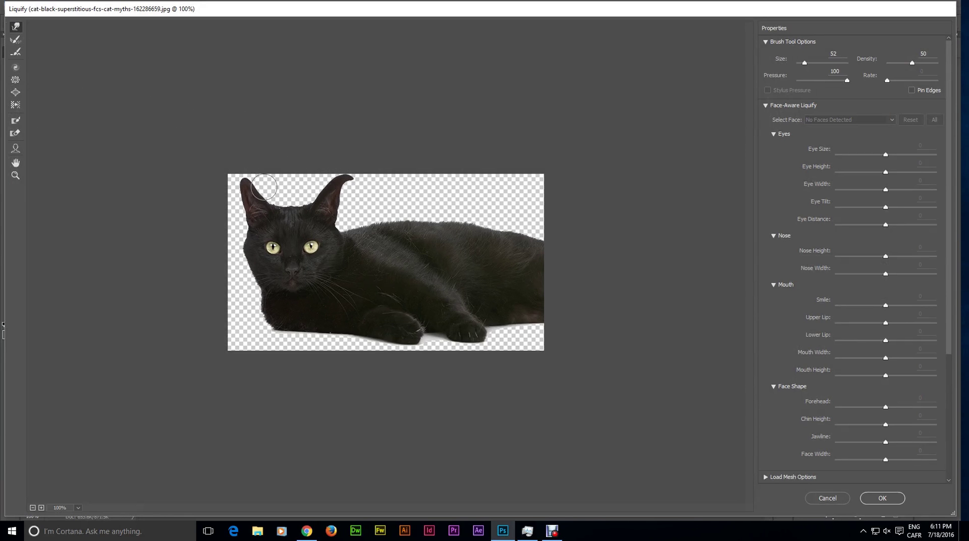
left_click_drag(248, 195, 229, 183)
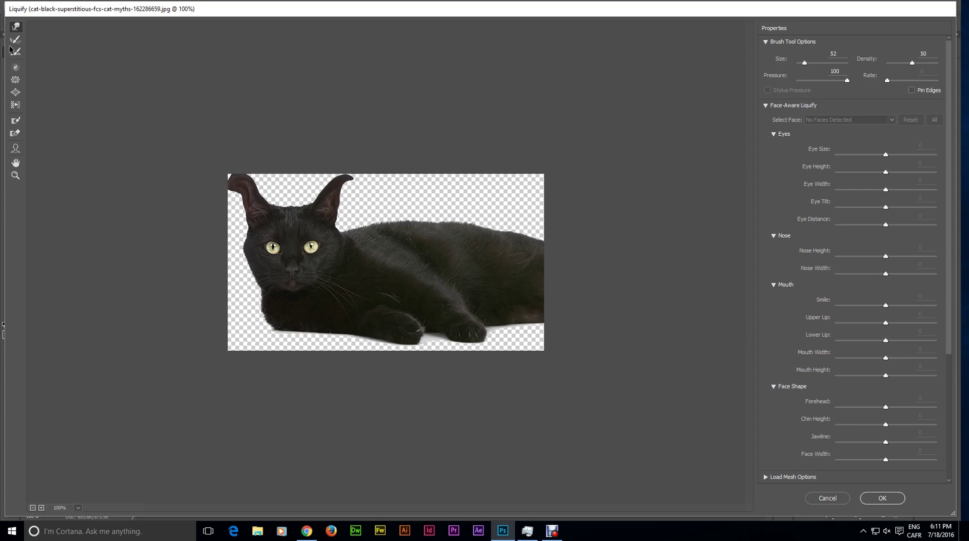
left_click_drag(336, 188, 381, 190)
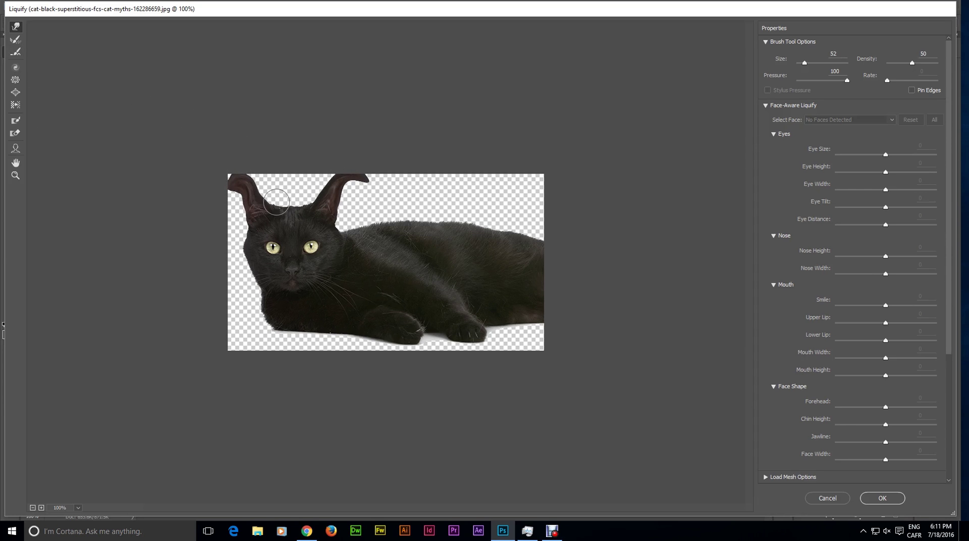
left_click_drag(261, 201, 222, 166)
left_click(15, 79)
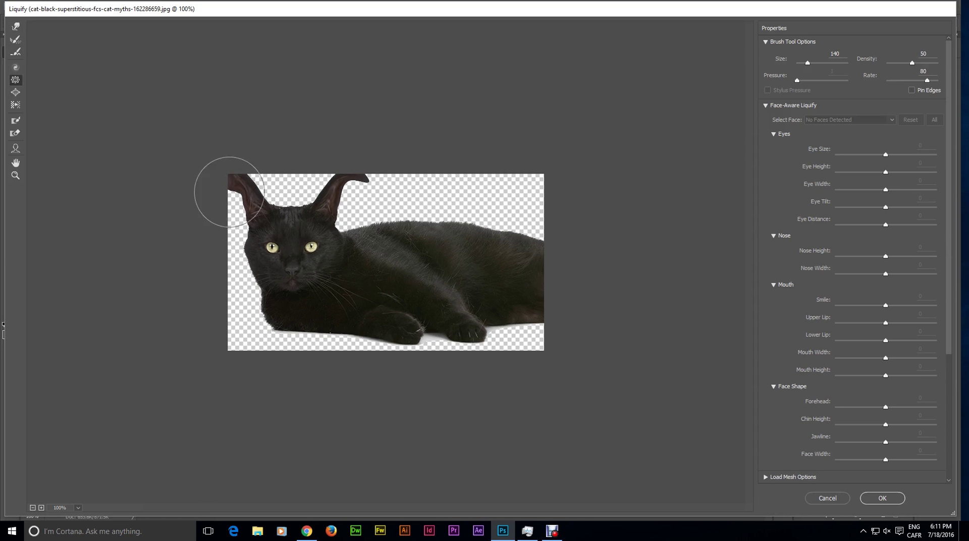
- Bloat the black cat's eyes to enormous size and pucker the fur around its nose
left_click(16, 92)
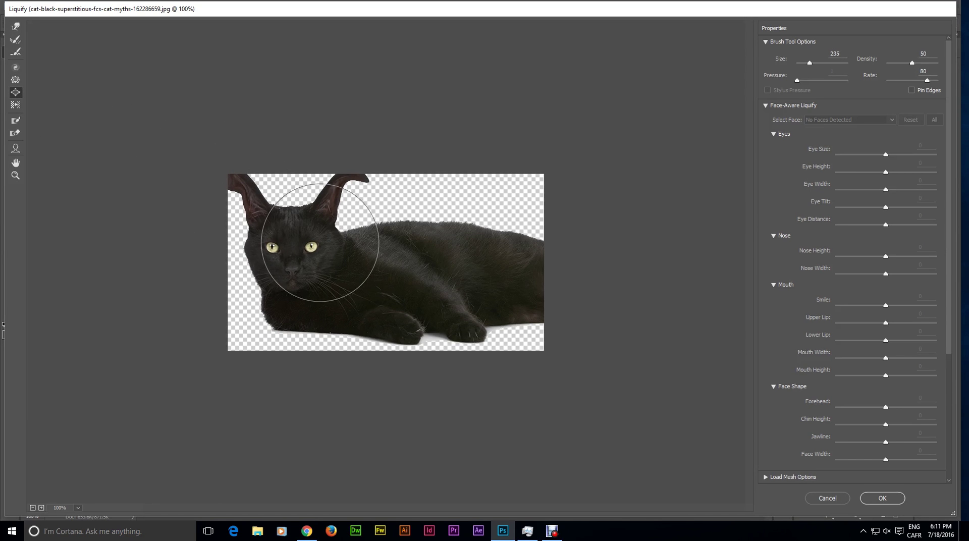
mouse_move(315, 248)
left_mouse_down()
mouse_move(271, 250)
mouse_move(324, 238)
mouse_move(316, 248)
mouse_move(270, 249)
mouse_move(299, 248)
left_mouse_up()
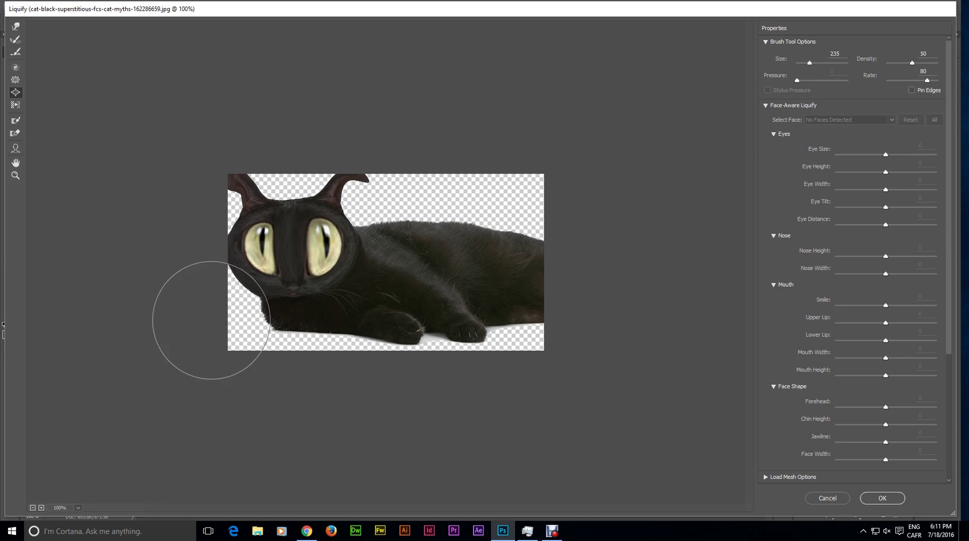
left_click(15, 80)
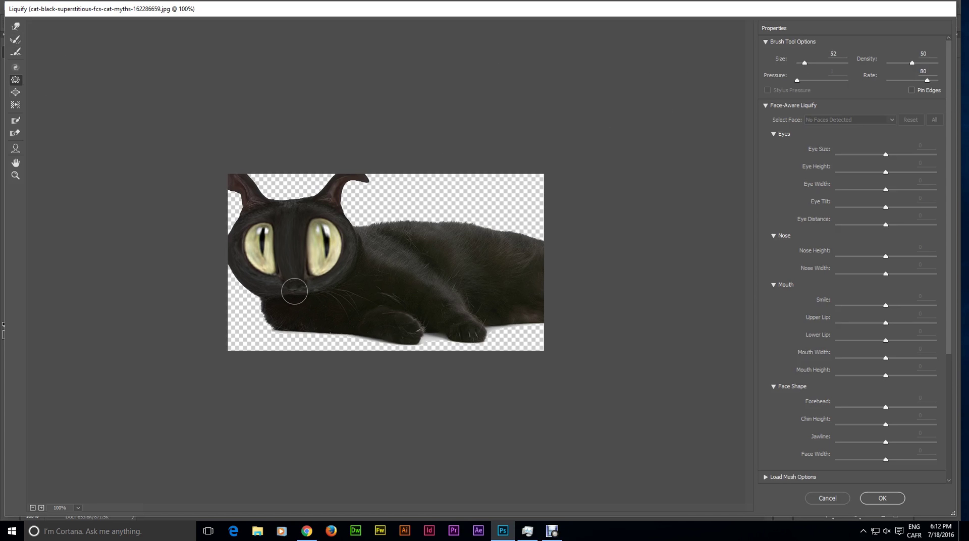
mouse_move(292, 281)
left_mouse_down()
mouse_move(286, 262)
mouse_move(316, 276)
mouse_move(265, 293)
mouse_move(342, 276)
left_mouse_up()
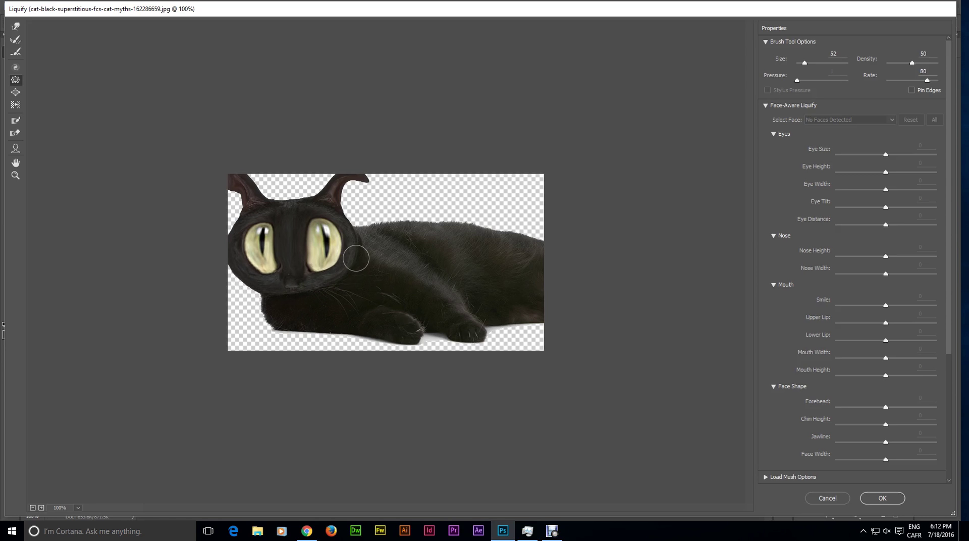
- With Forward Warp, pull a row of fur spikes up the back and push the front paw down
left_click(15, 26)
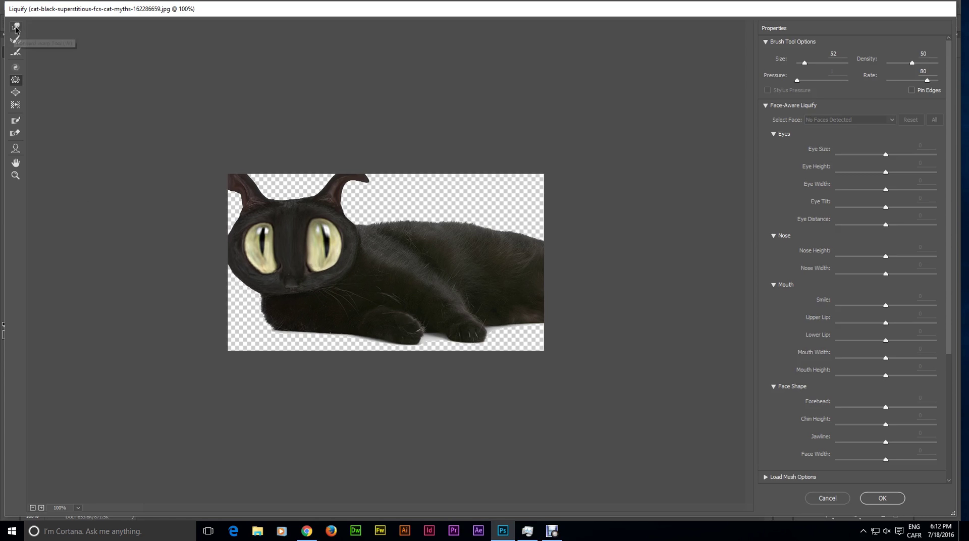
mouse_move(407, 235)
left_mouse_down()
mouse_move(397, 203)
mouse_move(470, 201)
left_mouse_up()
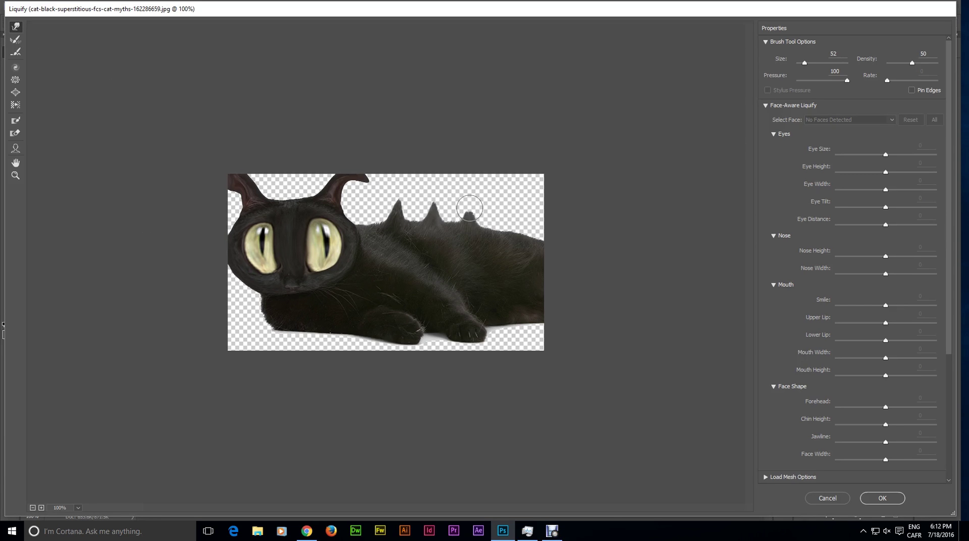
left_click_drag(505, 238, 504, 196)
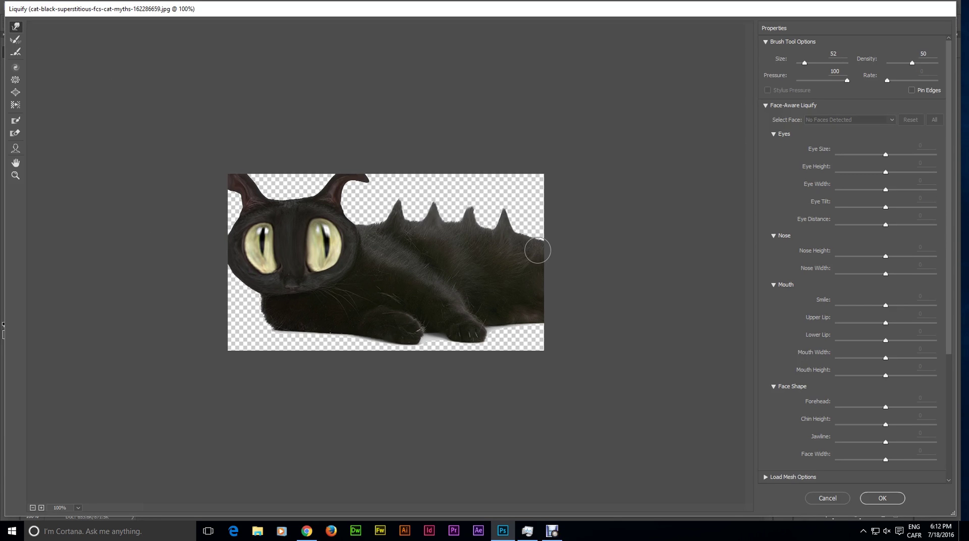
left_click_drag(538, 250, 539, 203)
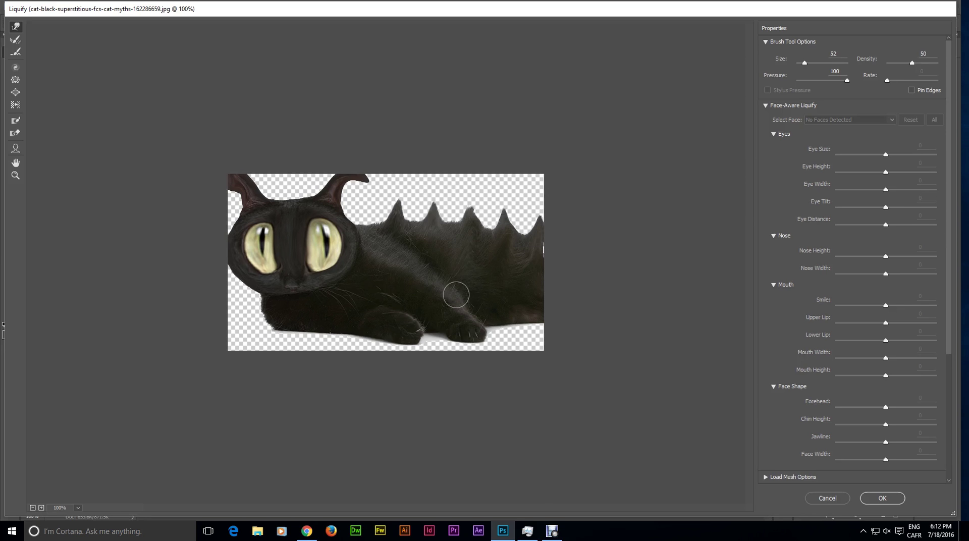
left_click_drag(455, 292, 440, 231)
left_click_drag(424, 271, 458, 226)
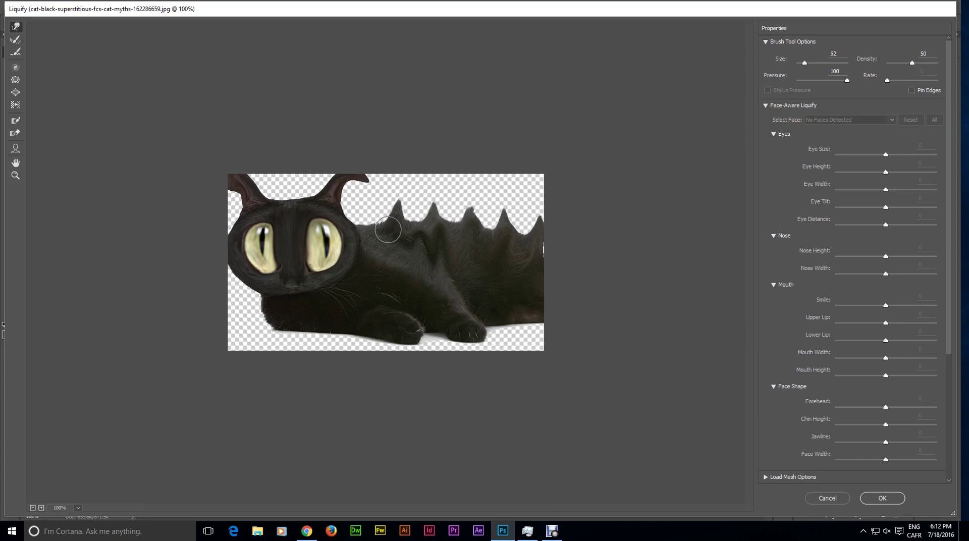
left_click_drag(388, 230, 371, 201)
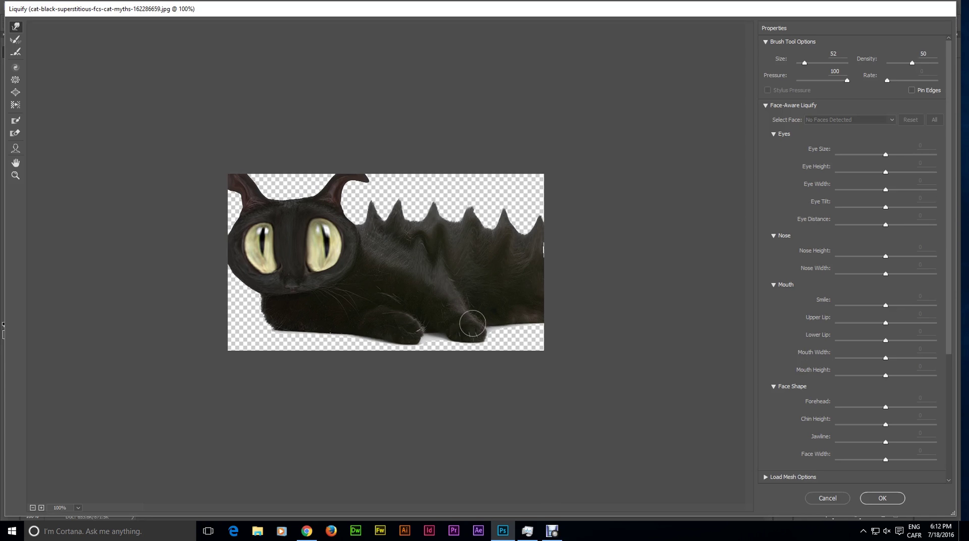
mouse_move(458, 335)
left_mouse_down()
mouse_move(448, 349)
mouse_move(460, 358)
mouse_move(417, 305)
left_mouse_up()
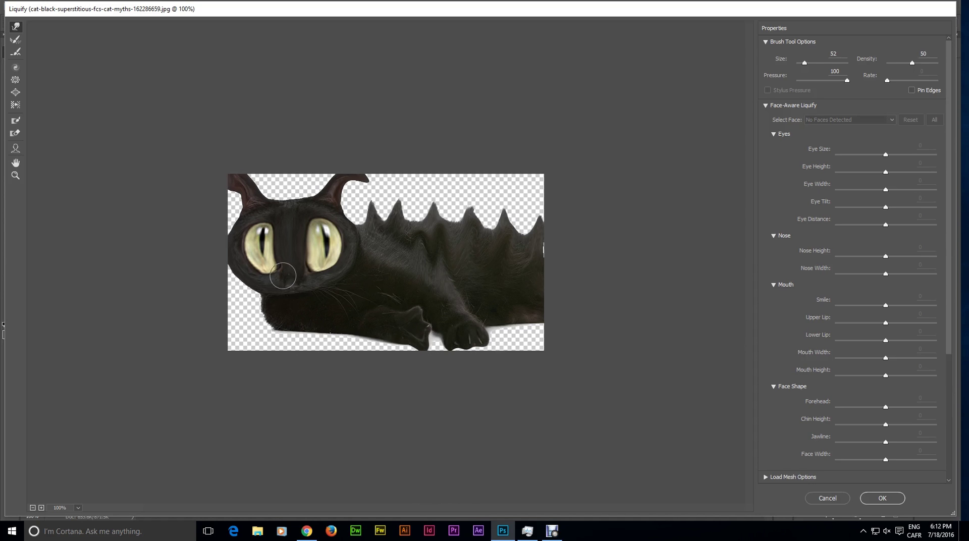
- Dome the head top, stretch the back spikes into taller hooked T-shapes, and apply the warp
mouse_move(295, 208)
left_mouse_down()
mouse_move(291, 186)
mouse_move(317, 188)
left_mouse_up()
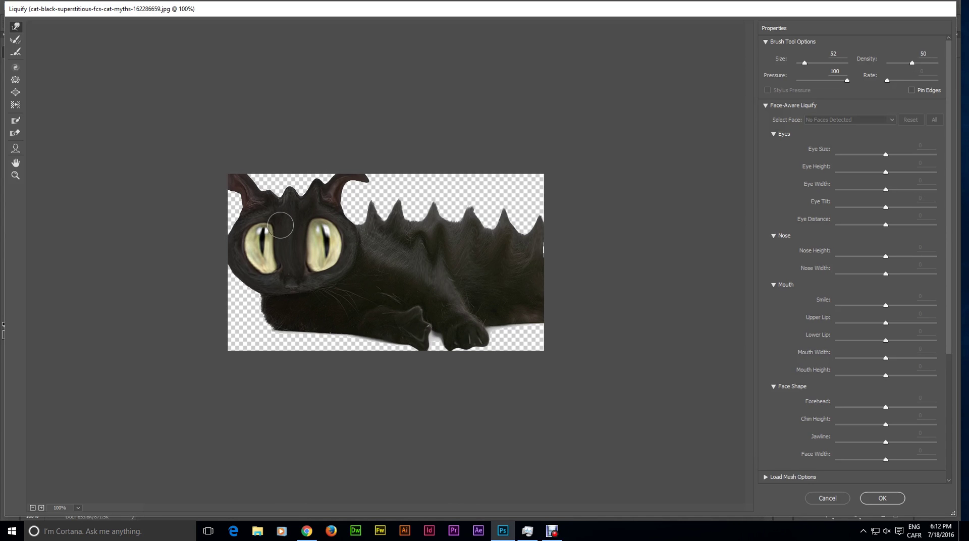
left_click_drag(292, 230, 321, 167)
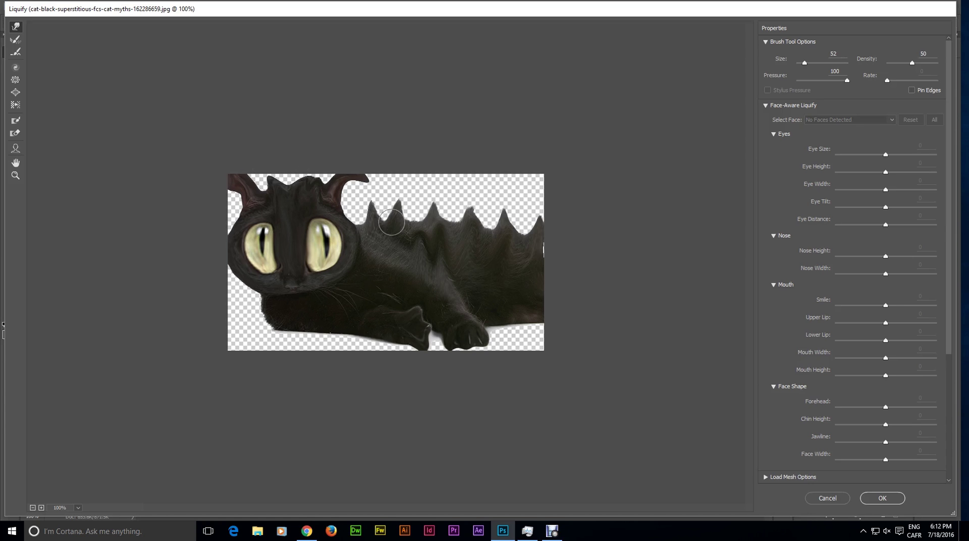
mouse_move(391, 222)
left_mouse_down()
mouse_move(376, 204)
mouse_move(382, 189)
mouse_move(393, 222)
mouse_move(492, 191)
mouse_move(449, 186)
left_mouse_up()
left_click_drag(475, 217, 500, 188)
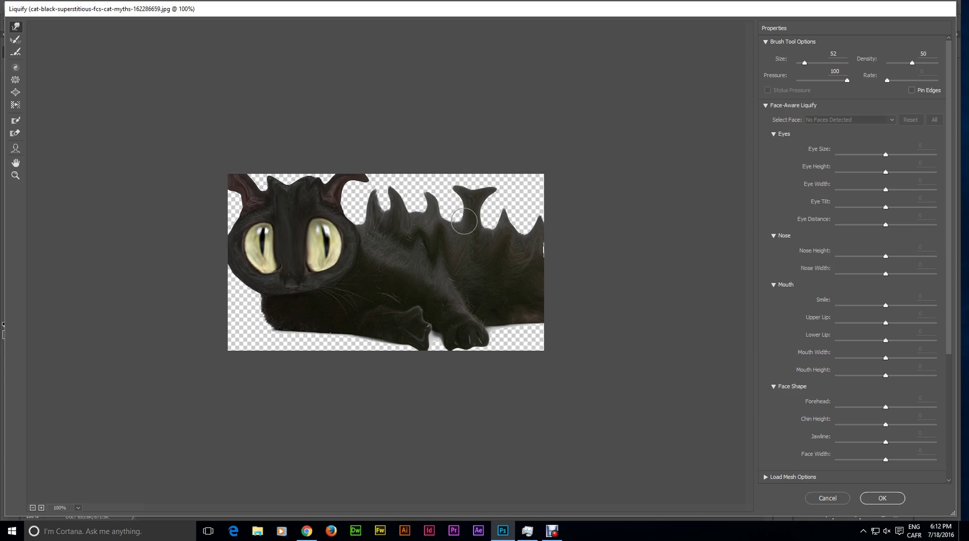
mouse_move(445, 225)
left_mouse_down()
mouse_move(433, 206)
mouse_move(446, 185)
mouse_move(417, 183)
mouse_move(445, 179)
left_mouse_up()
mouse_move(406, 225)
left_mouse_down()
mouse_move(401, 184)
mouse_move(376, 203)
mouse_move(362, 194)
left_mouse_up()
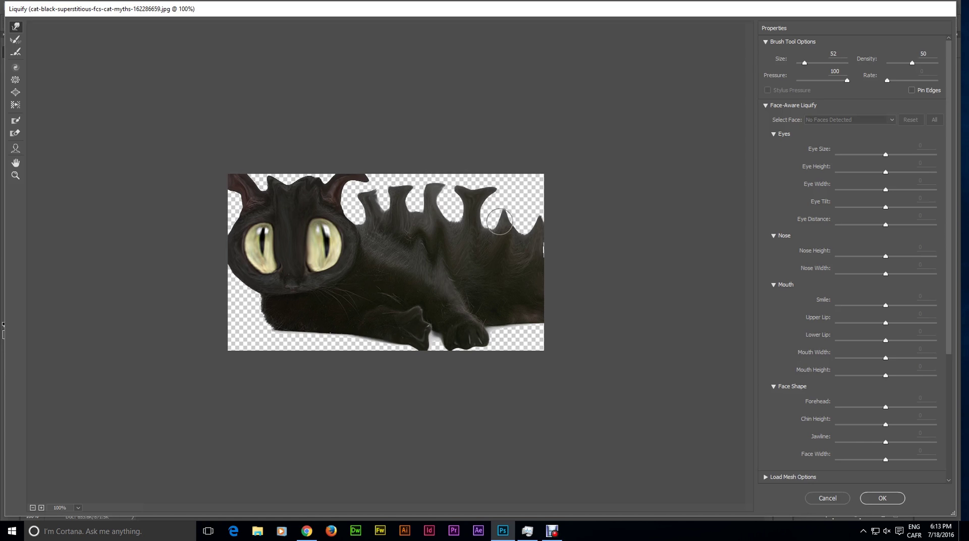
mouse_move(508, 227)
left_mouse_down()
mouse_move(521, 193)
mouse_move(511, 195)
mouse_move(528, 190)
left_mouse_up()
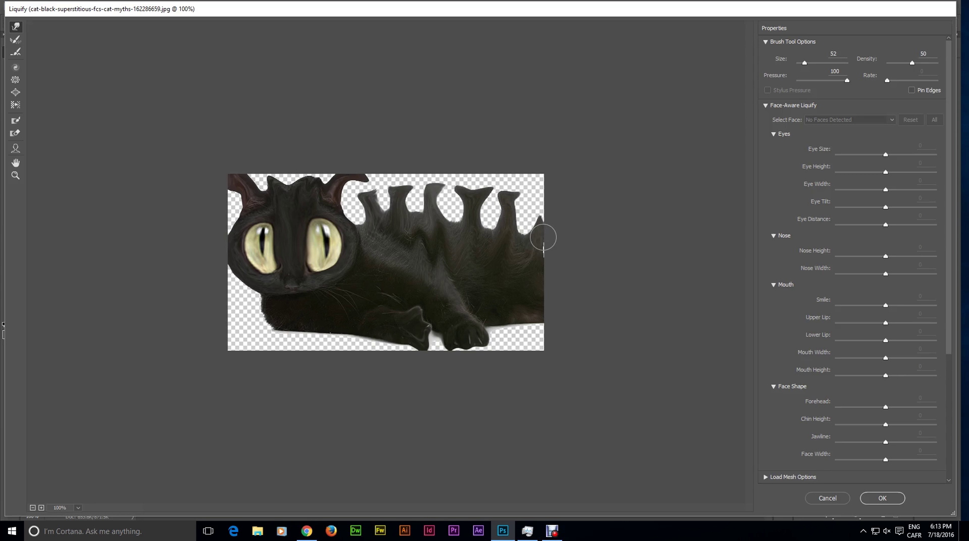
left_click_drag(537, 233, 535, 202)
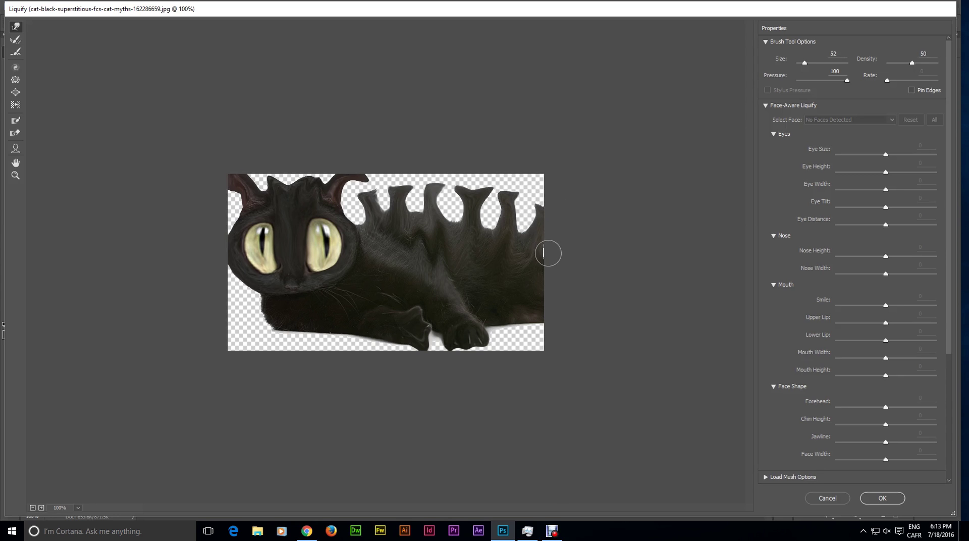
left_click(883, 499)
left_click(552, 530)
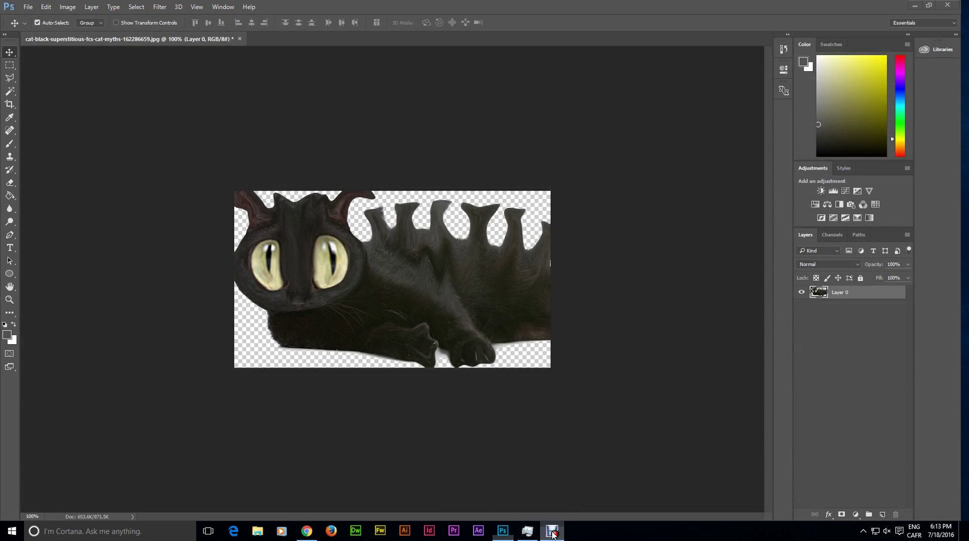